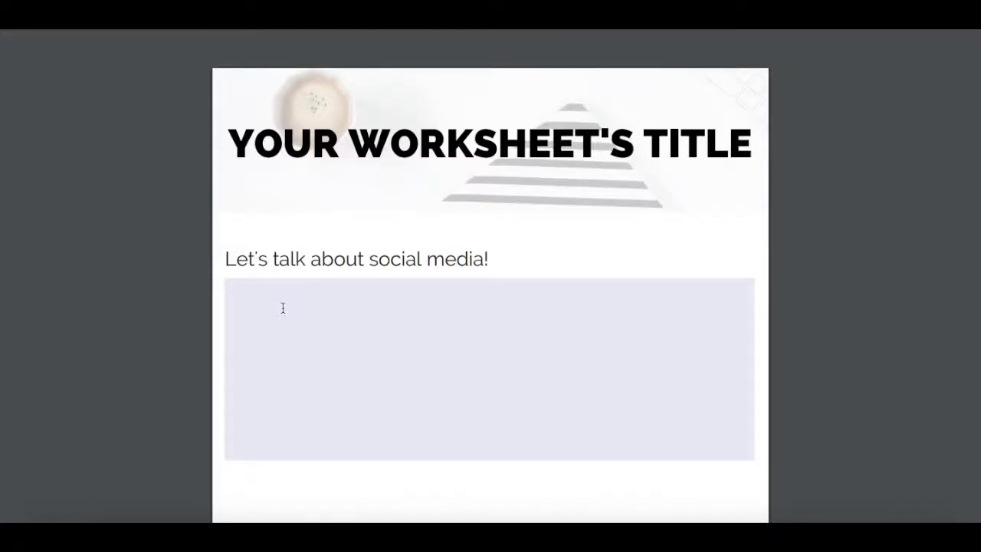
Step: Type 'Fill out that worksheet!' into the worksheet's grey answer box in Chrome's PDF viewer
click(283, 308)
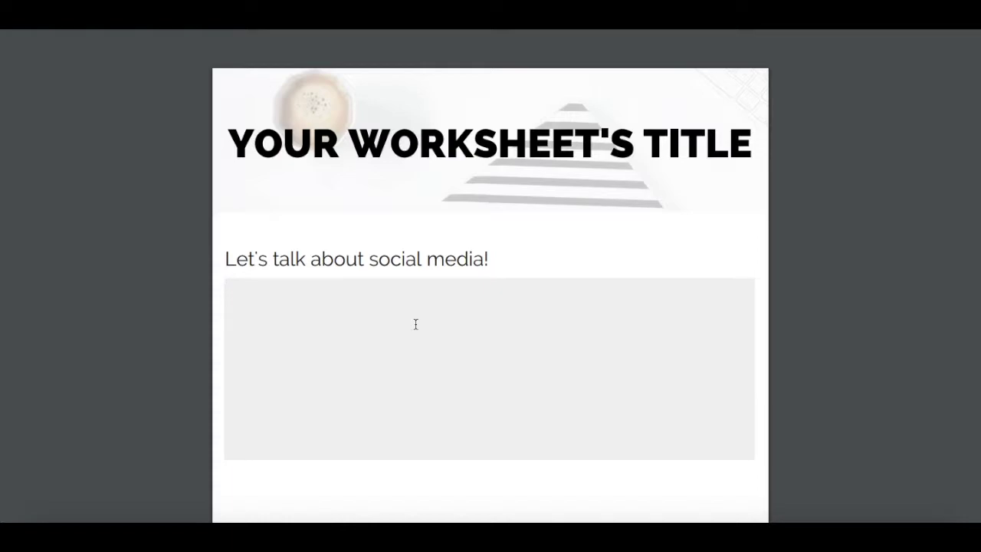
text(Fill out th)
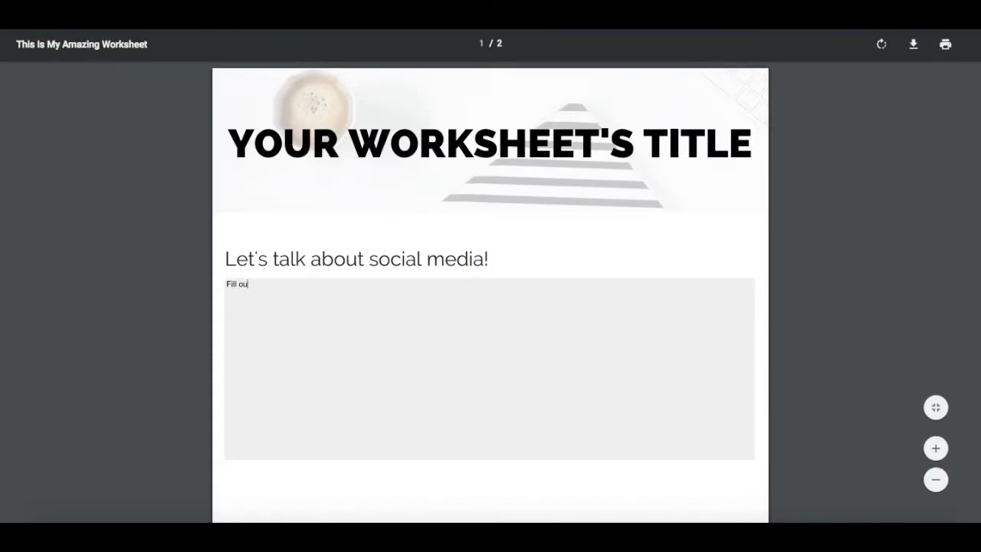
text(at worksheet!)
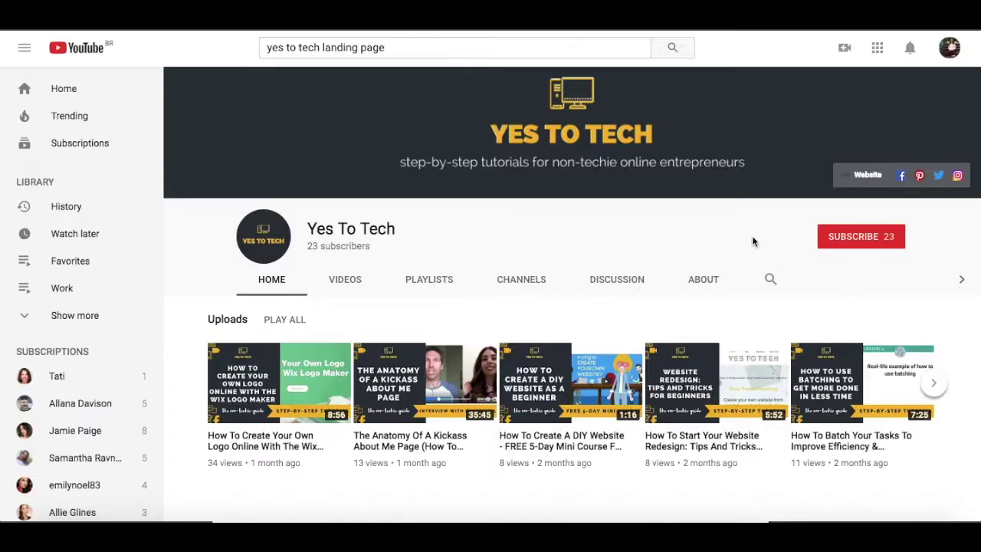
Step: Subscribe to the Yes To Tech channel on YouTube
click(835, 238)
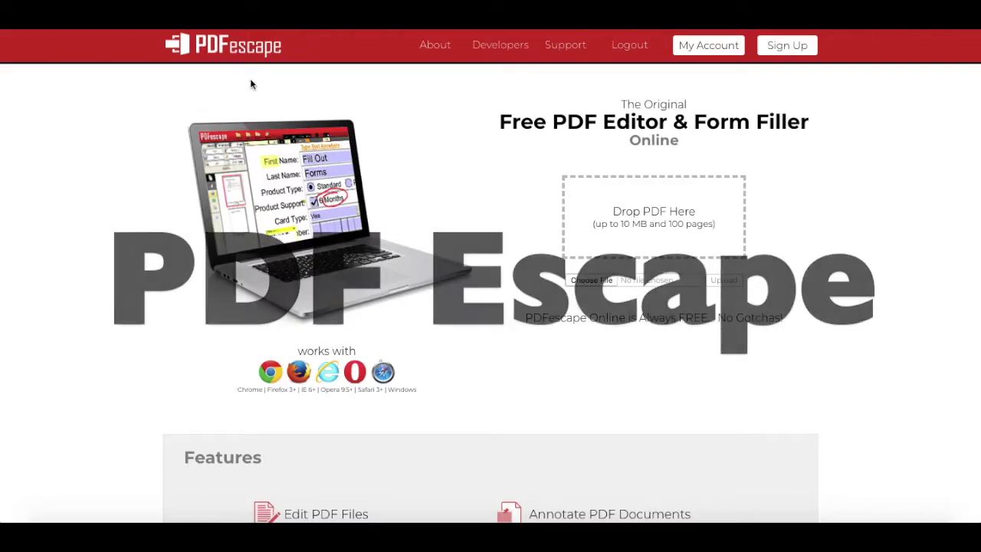
Step: Upload This Is My Amazing Worksheet.pdf from Downloads into the PDFescape editor
click(573, 281)
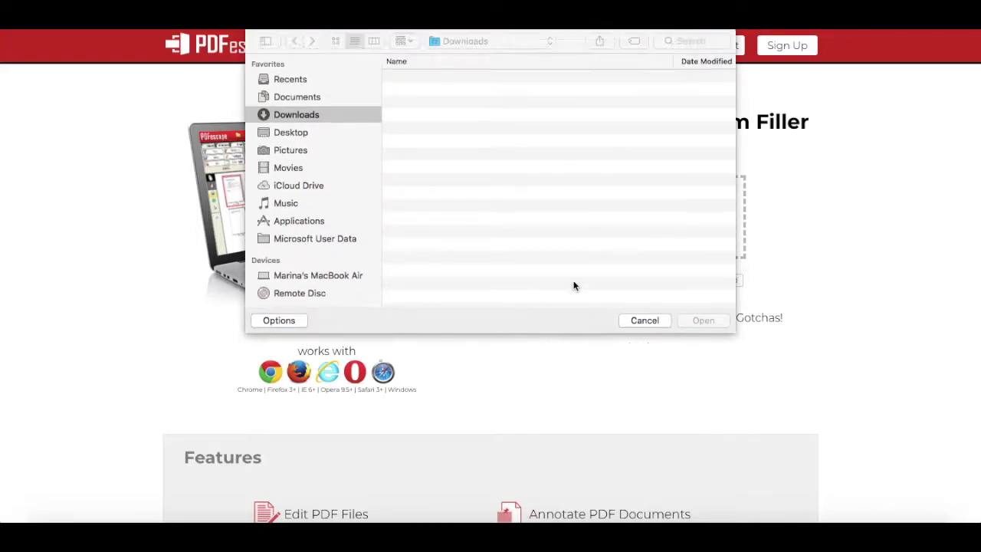
click(508, 91)
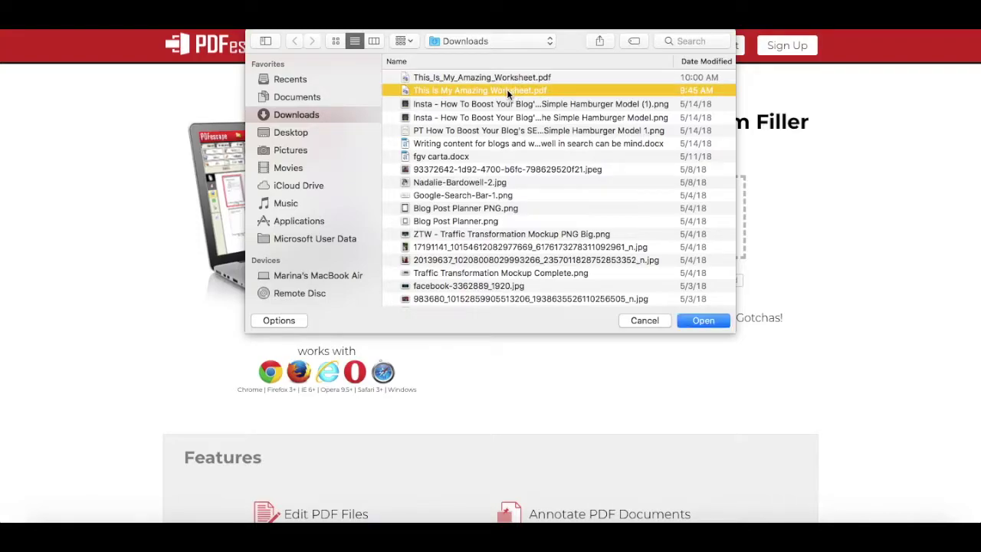
click(710, 324)
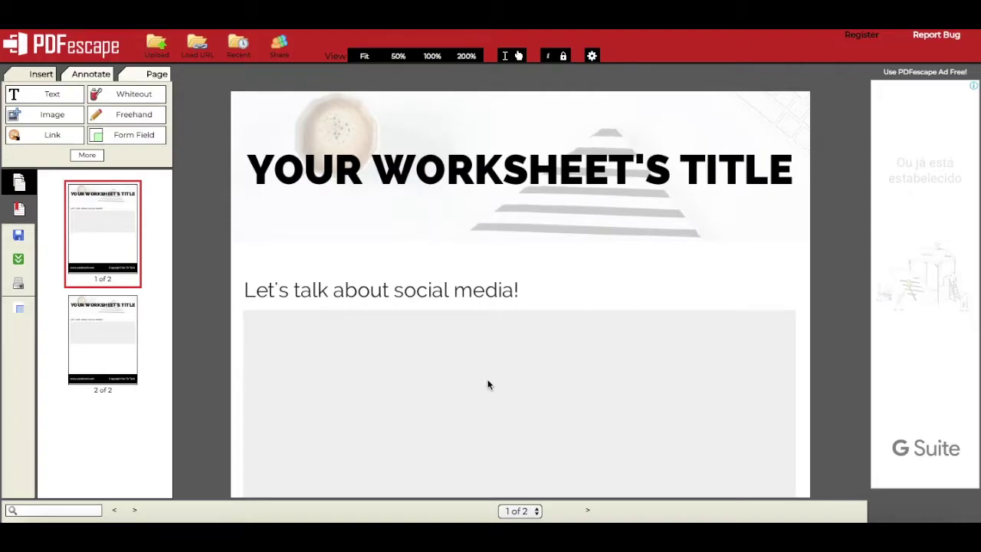
Step: Start a new form field from the Insert panel with type Text Paragraph
scroll(490, 383, down, 1)
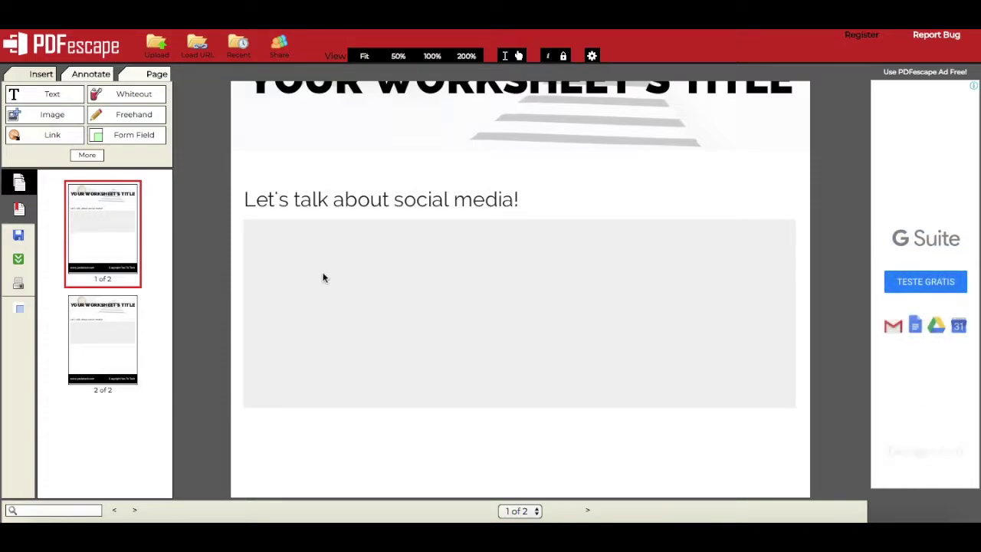
click(154, 137)
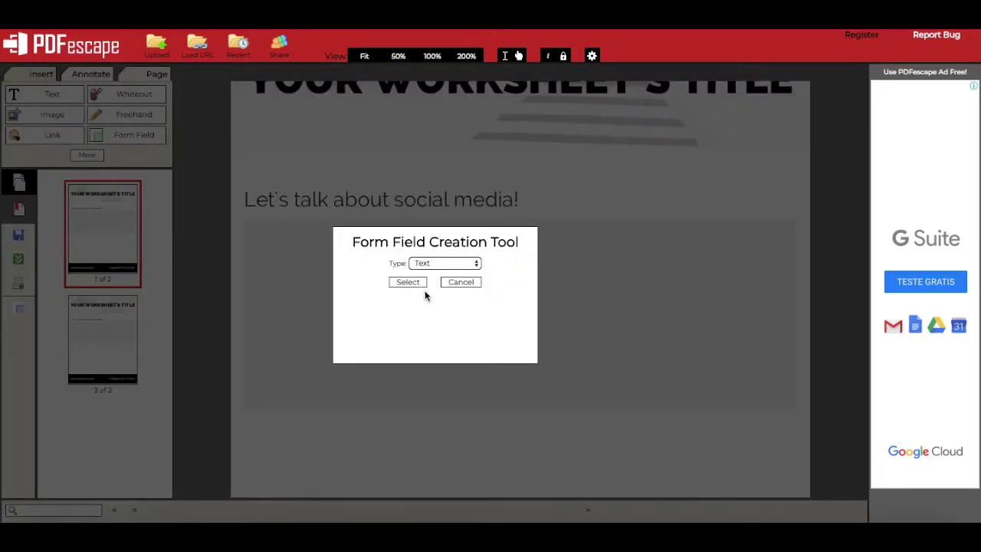
click(453, 264)
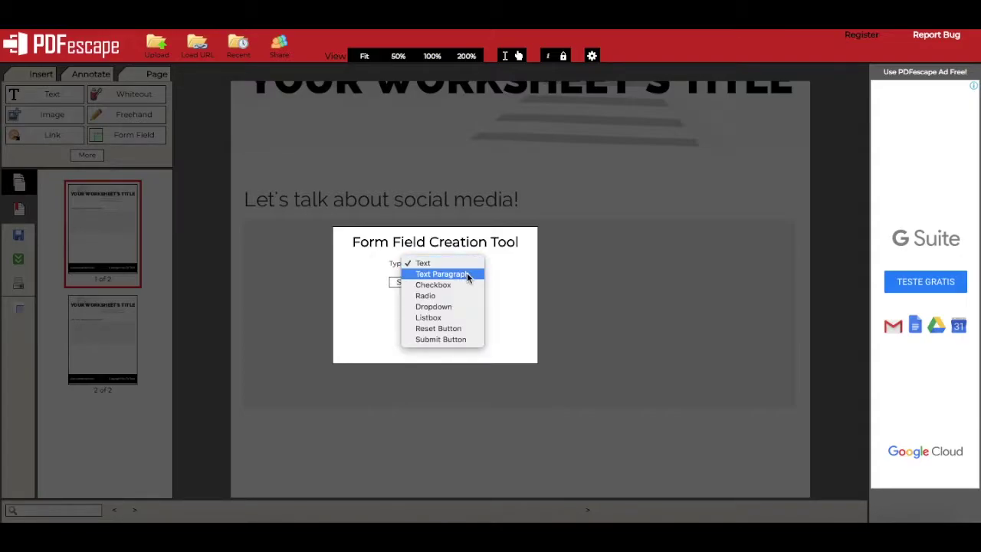
click(467, 275)
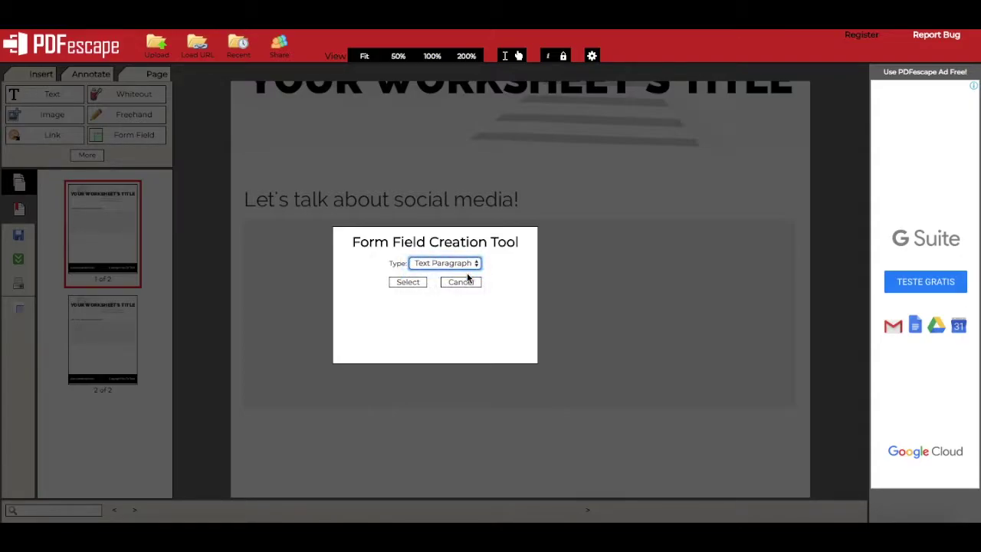
click(417, 282)
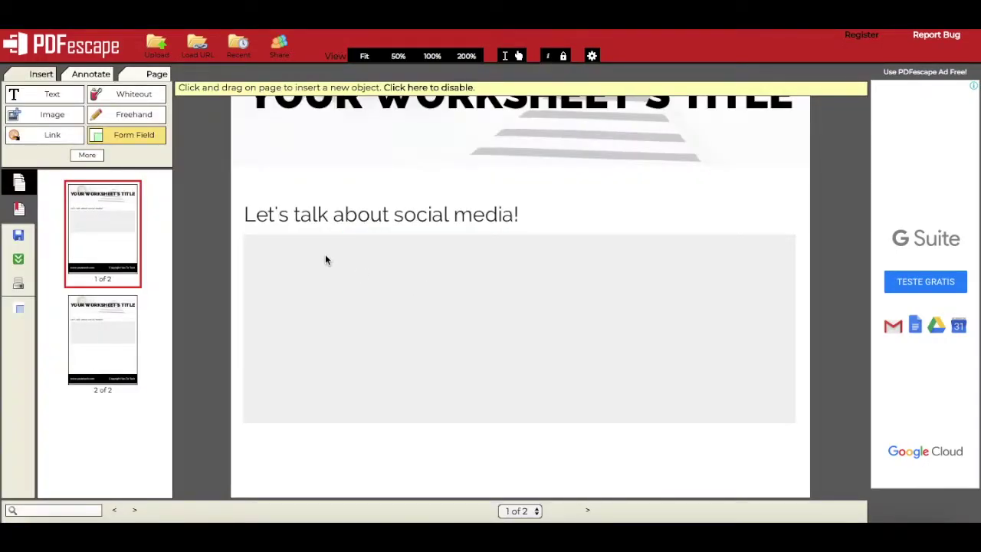
Step: Draw the Text Paragraph field across the grey box and resize it to fit its edges
drag(243, 236, 797, 422)
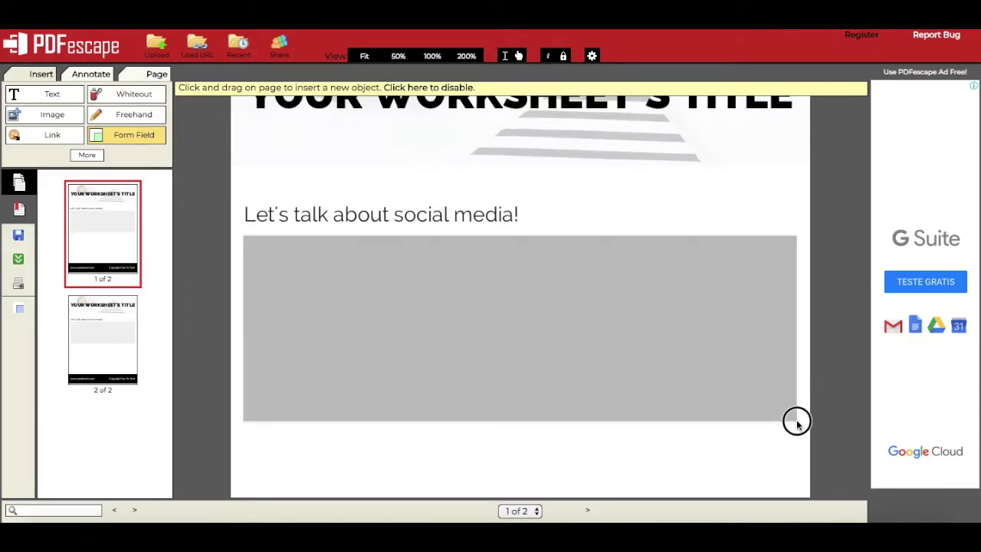
drag(797, 423, 798, 423)
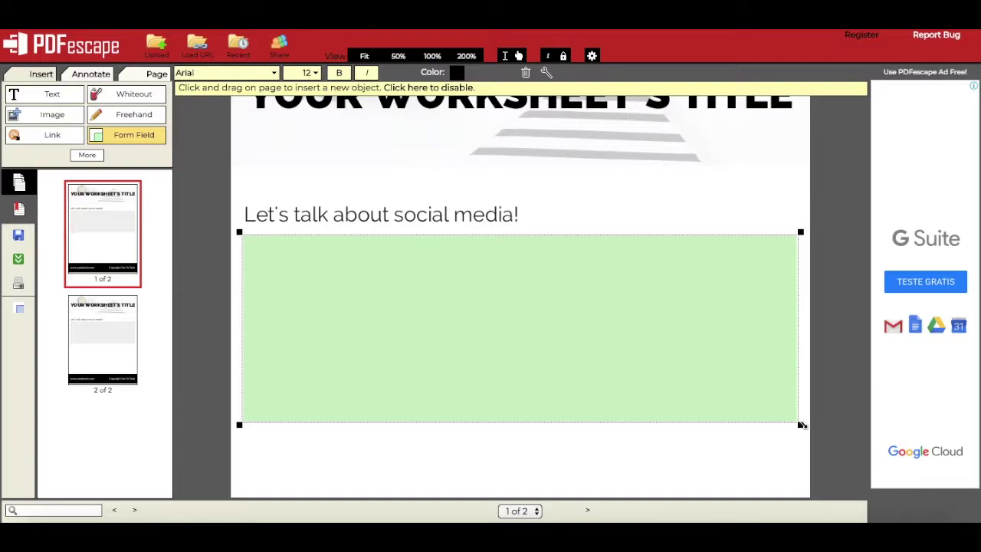
mouse_move(800, 425)
mouse_down()
mouse_move(782, 416)
mouse_move(797, 424)
mouse_up()
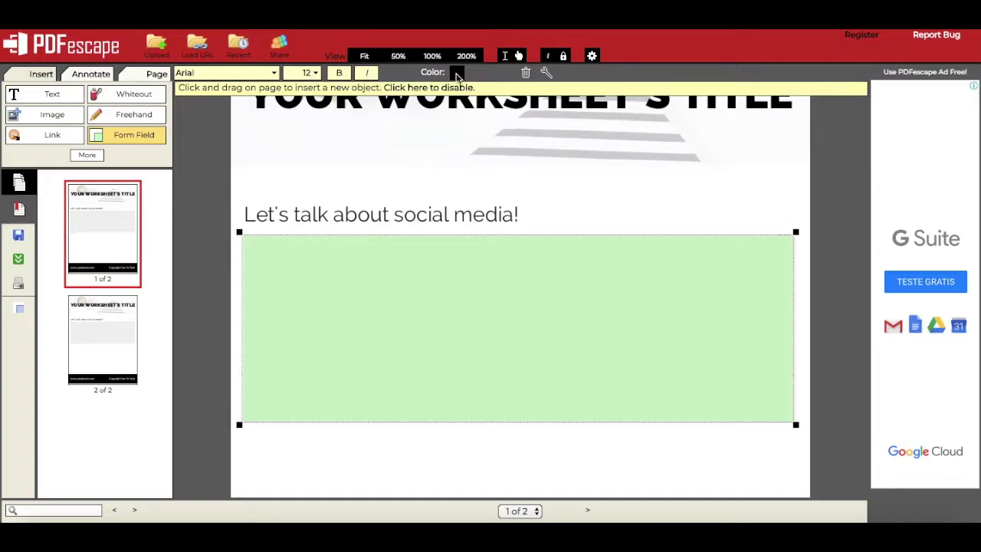
Step: Format the field text as bold 16-point Times New Roman, then deselect the field
click(253, 74)
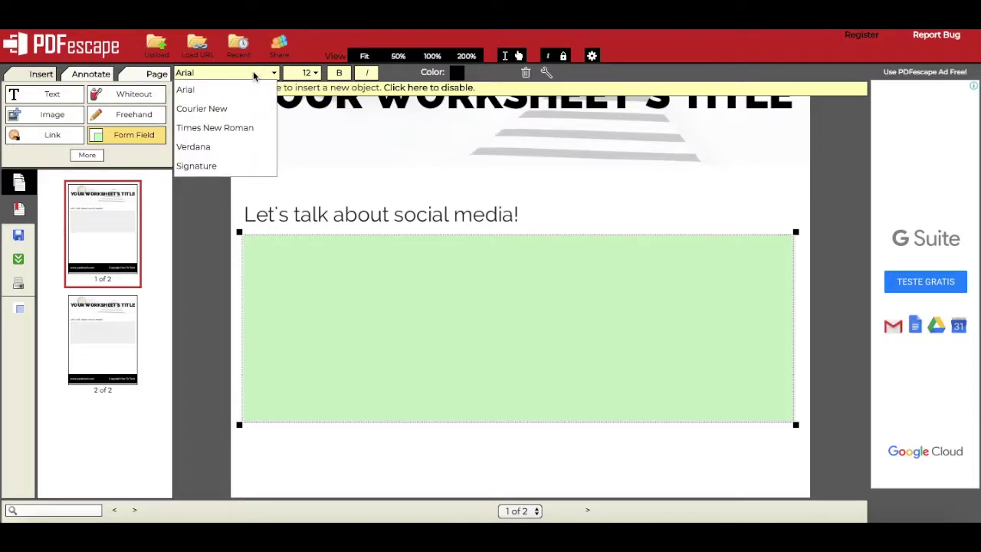
click(254, 127)
click(305, 73)
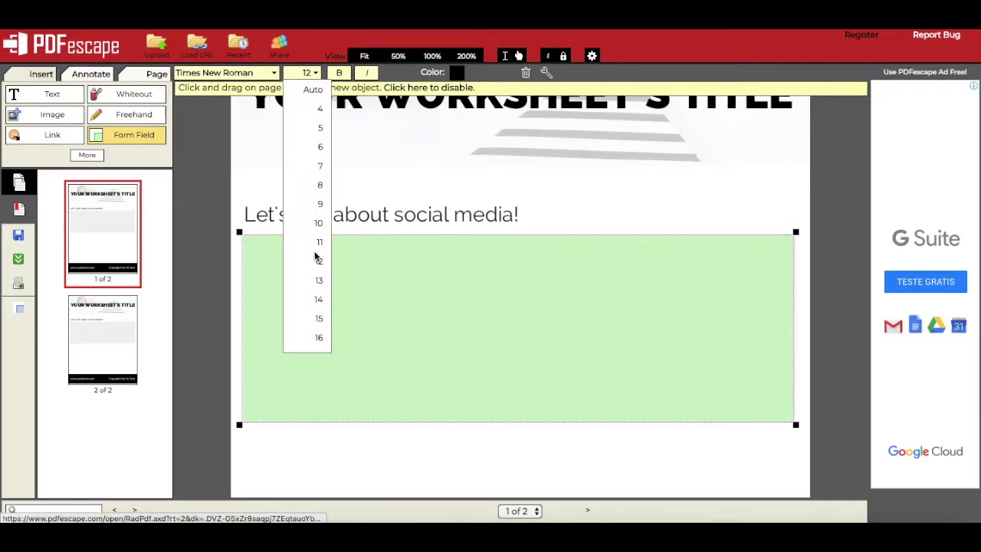
click(319, 337)
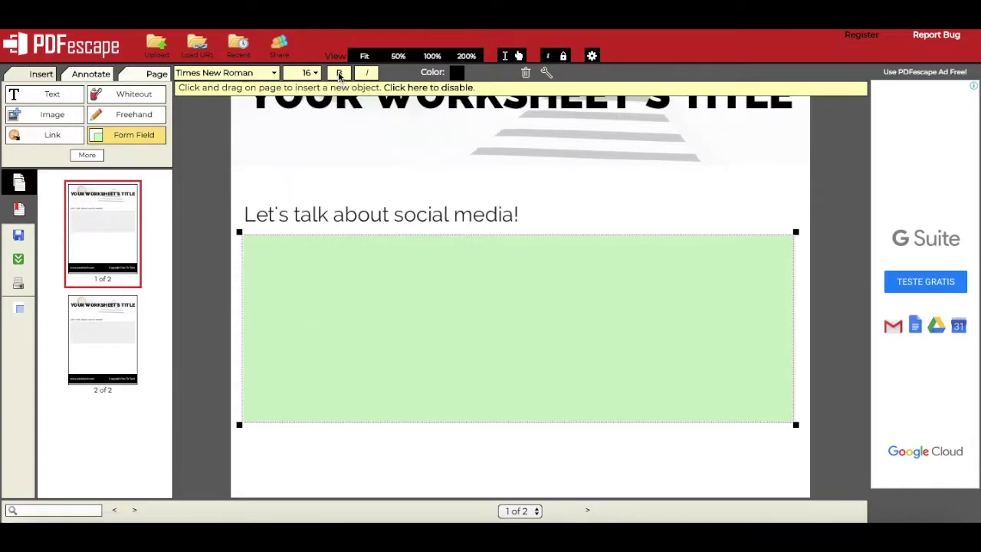
click(340, 74)
click(828, 179)
scroll(829, 181, down, 2)
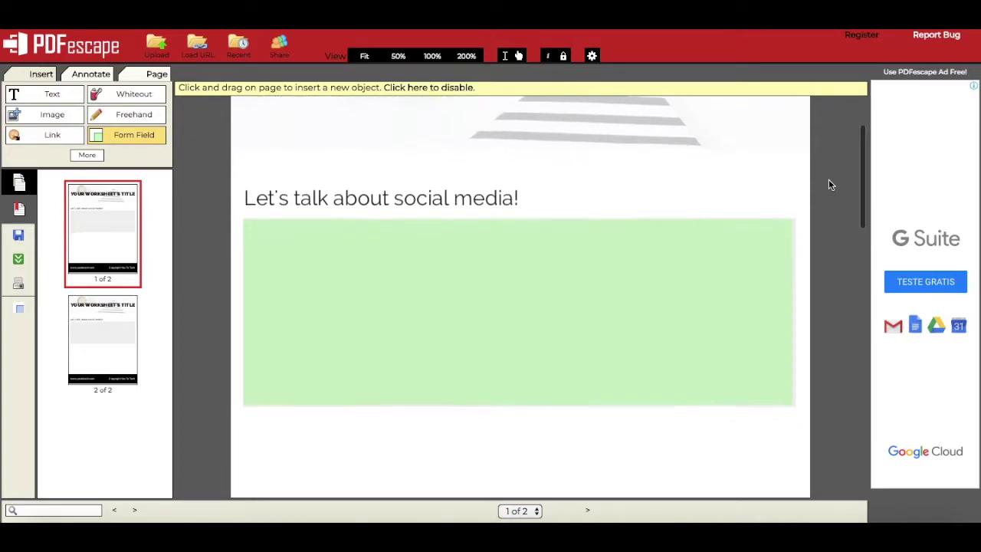
scroll(829, 184, up, 1)
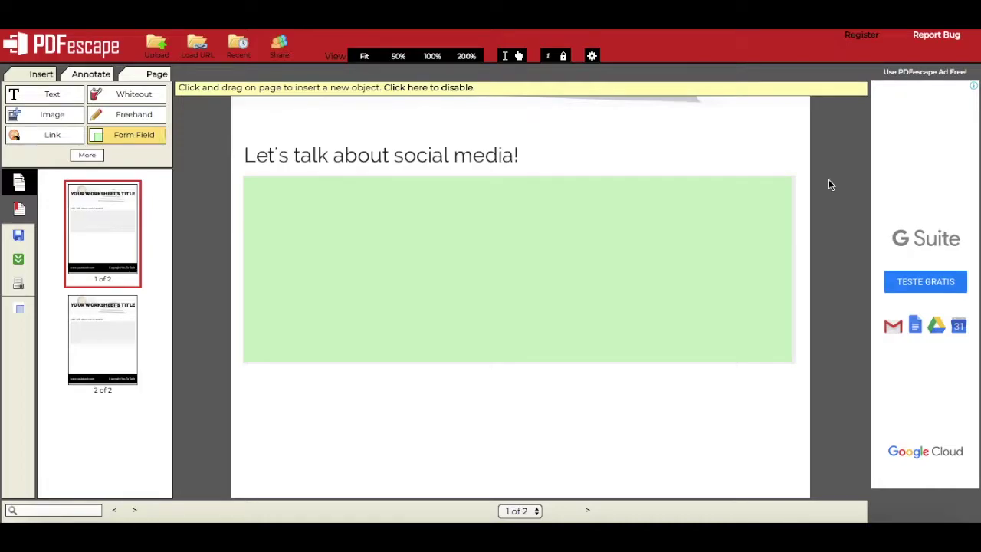
Step: Save the edited worksheet and download it as This_Is_My_Amazing....pdf
right_click(668, 221)
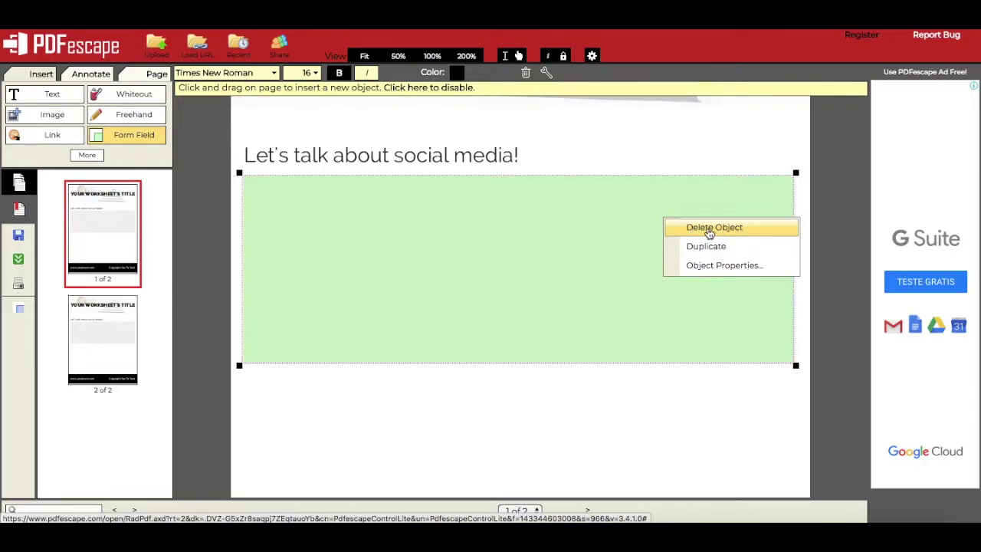
click(833, 187)
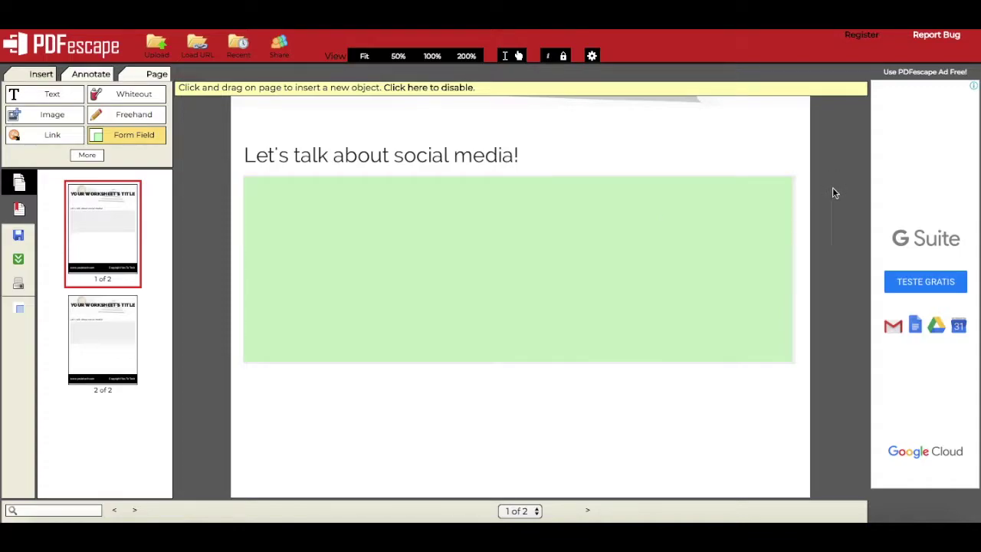
click(20, 261)
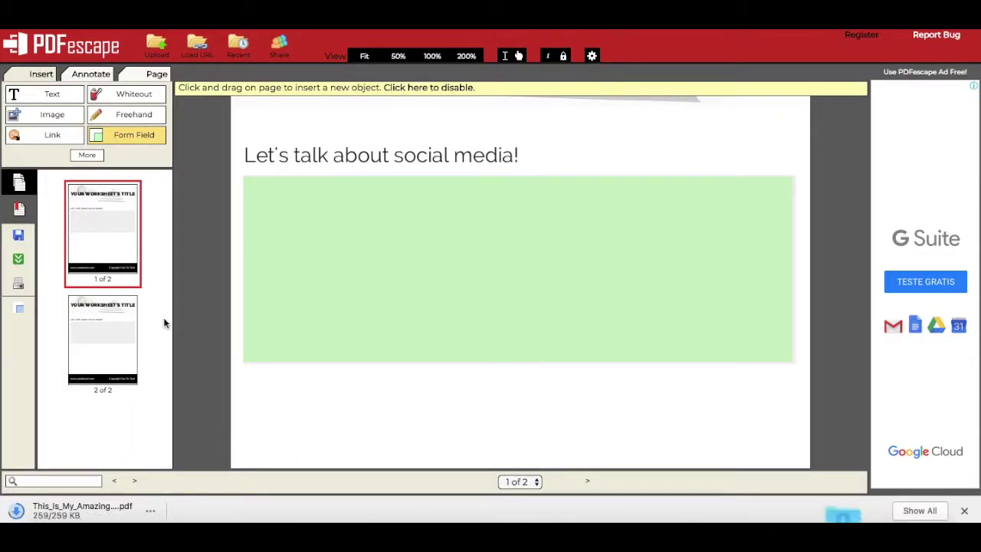
Step: Open the downloaded worksheet in Chrome and type 'Hello' into its answer field
click(100, 512)
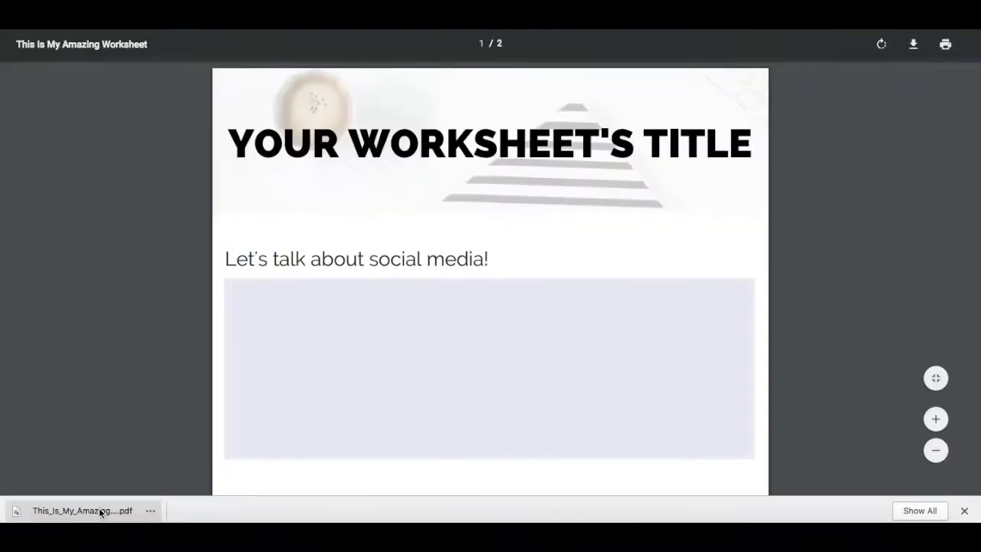
click(315, 367)
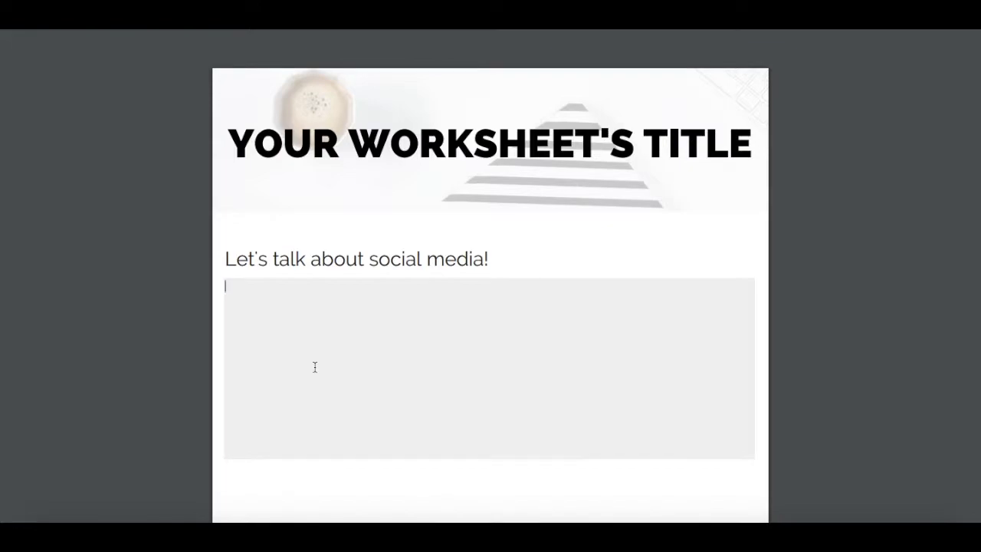
text(Hello)
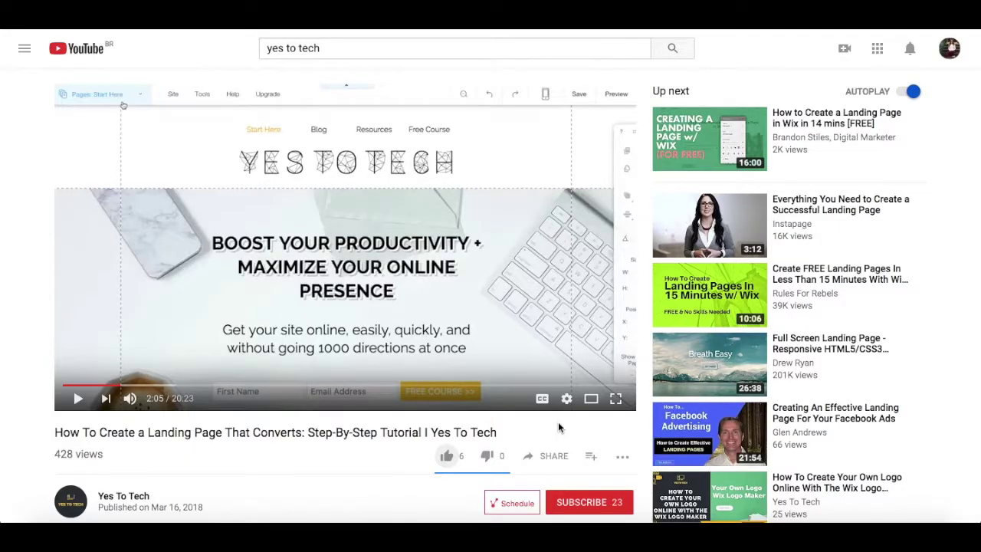
Step: Like the landing-page tutorial, view its share link, and subscribe to Yes To Tech
click(449, 457)
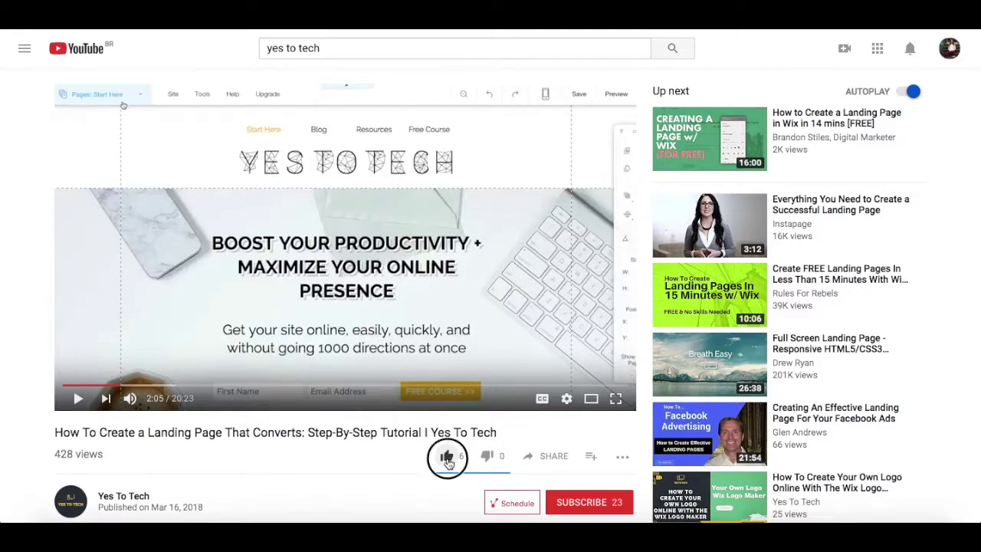
click(551, 456)
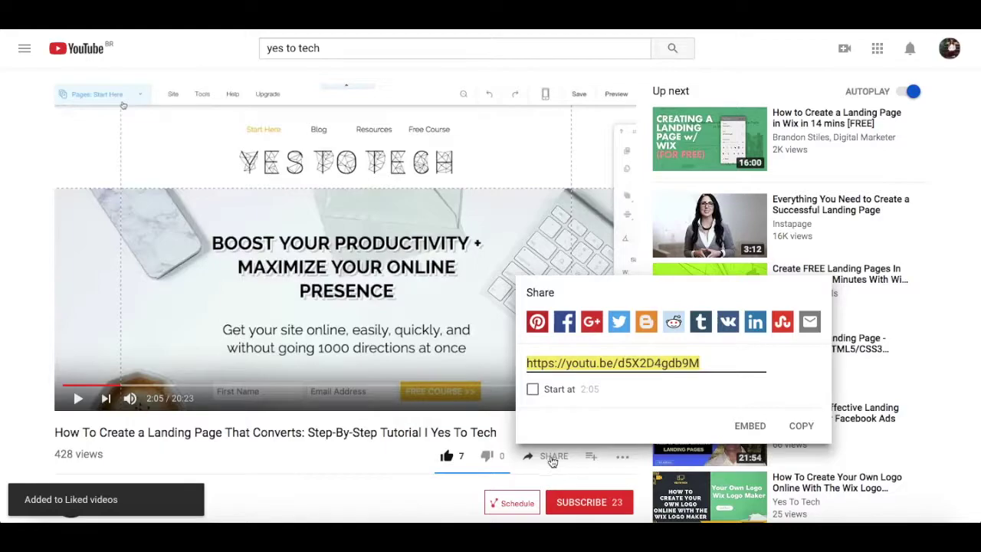
click(583, 502)
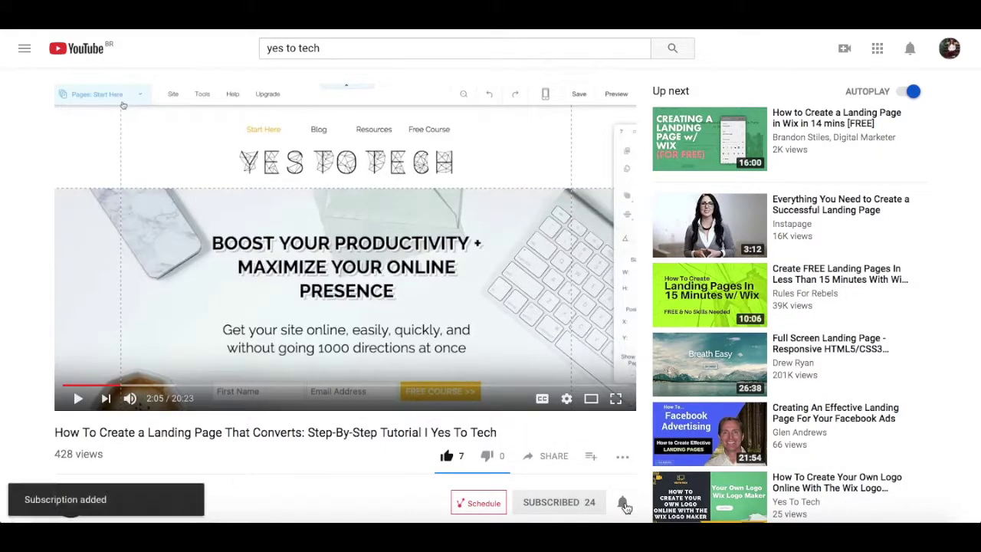